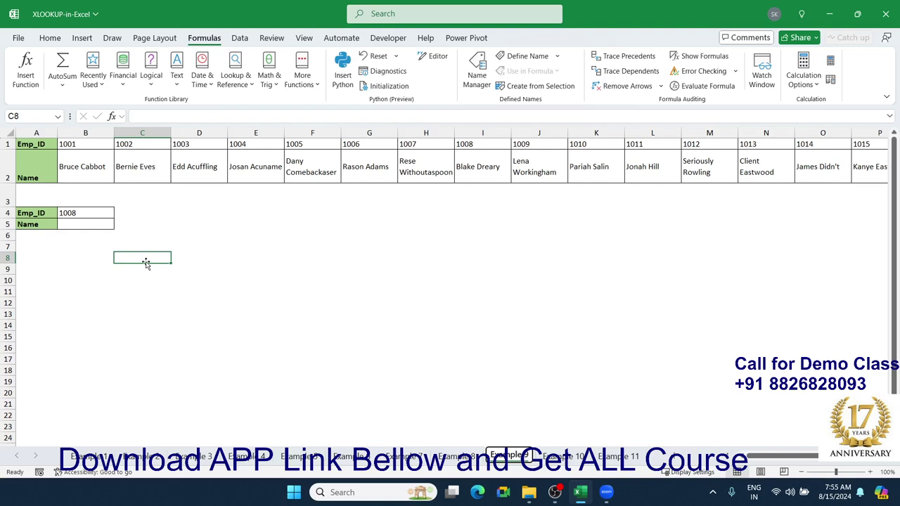
Select the employee IDs 1001–1005, then dismiss the Quick Analysis options
click(175, 246)
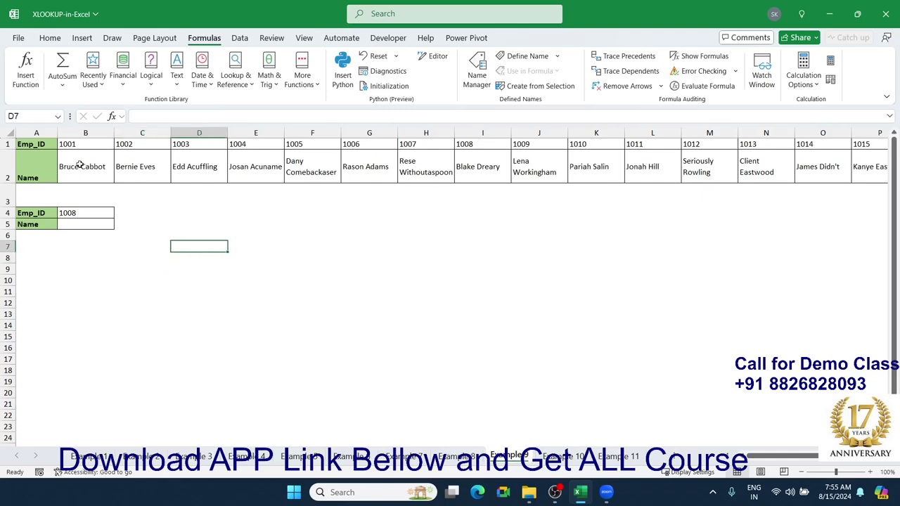
drag(68, 145, 298, 144)
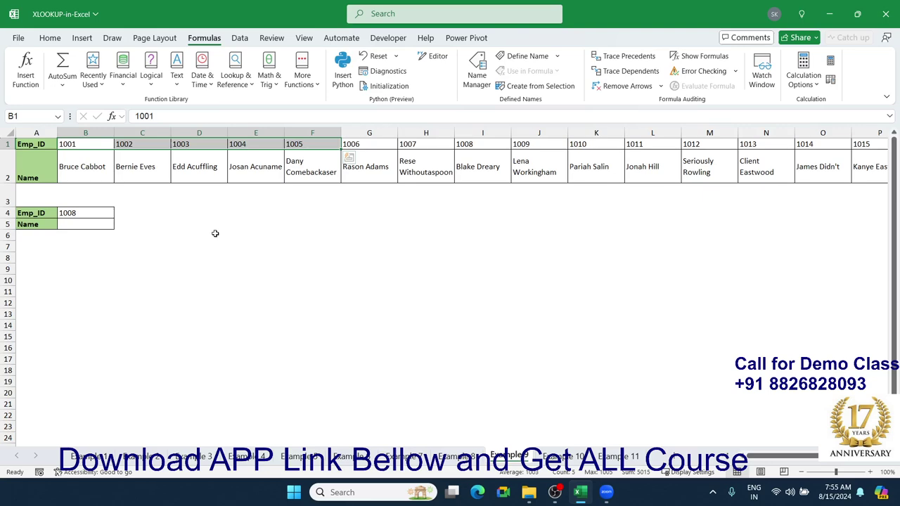
key(ctrl+q)
click(112, 256)
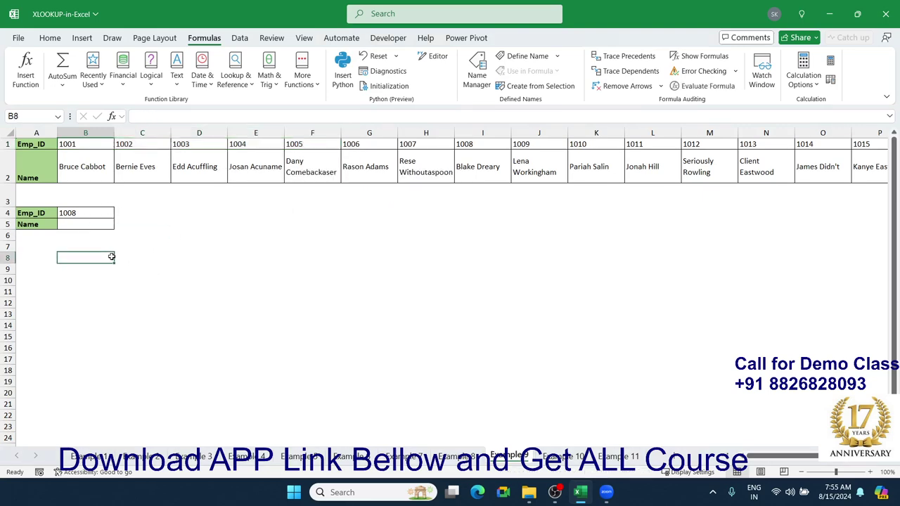
ctrl+scroll(111, 257, up, 3)
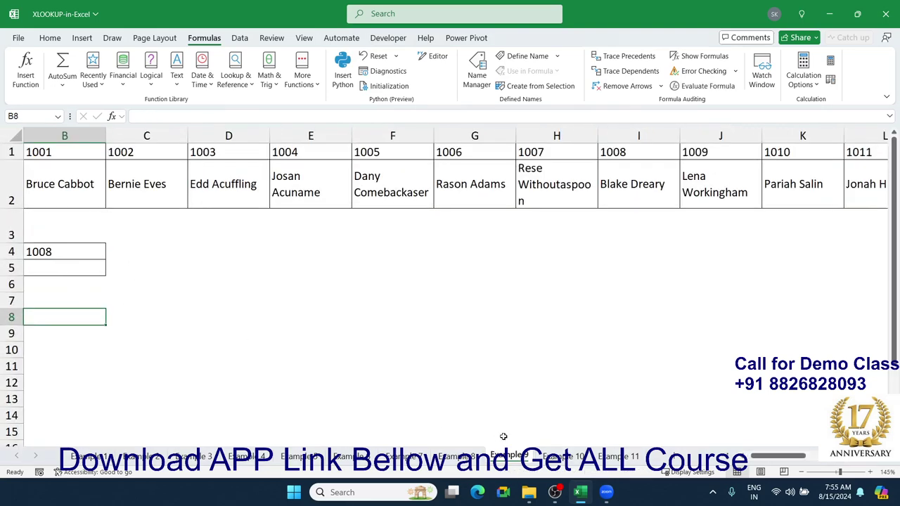
drag(773, 456, 753, 456)
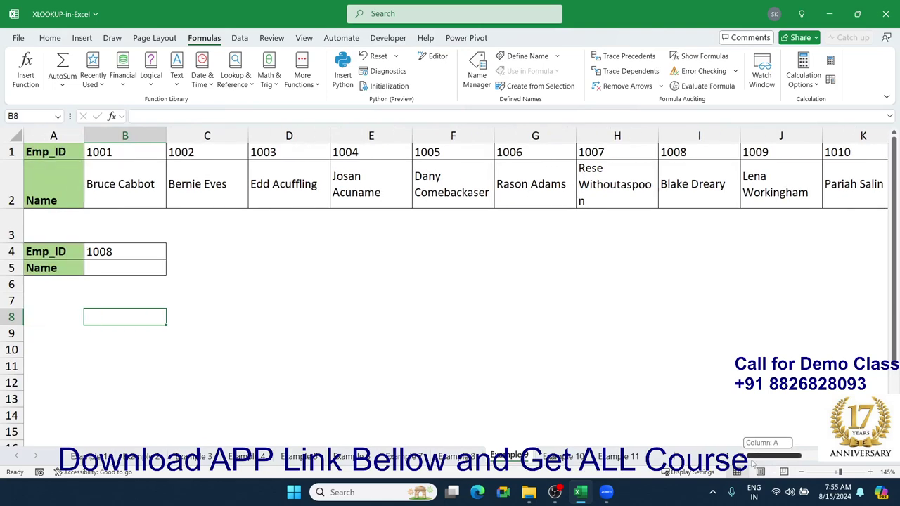
click(151, 269)
text(=)
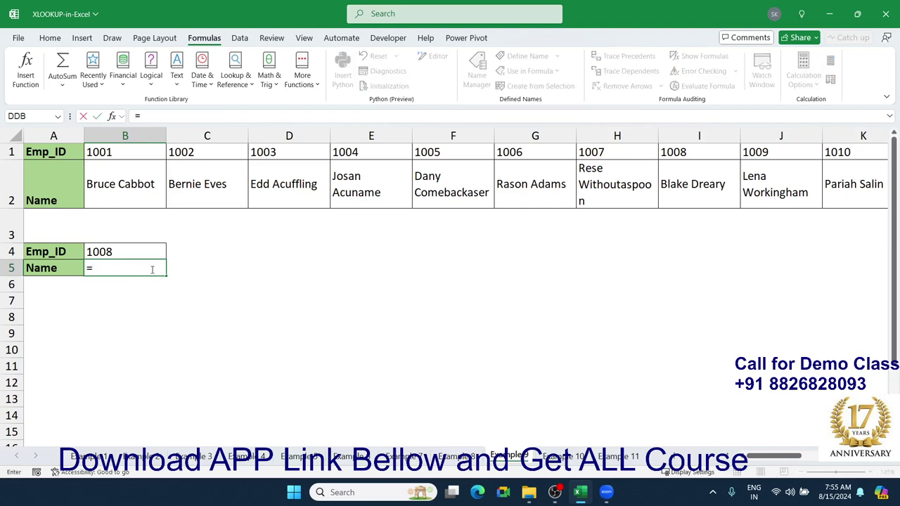
text(hlo)
key(Tab)
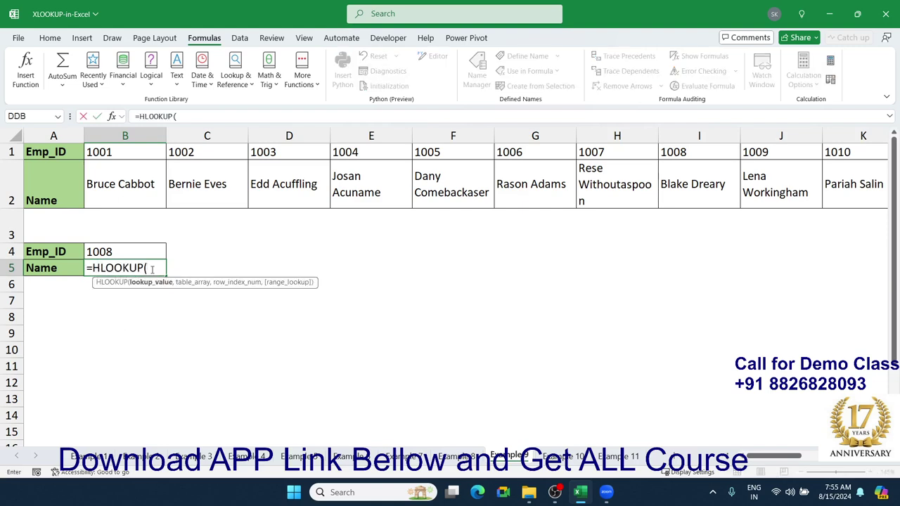
key(Up)
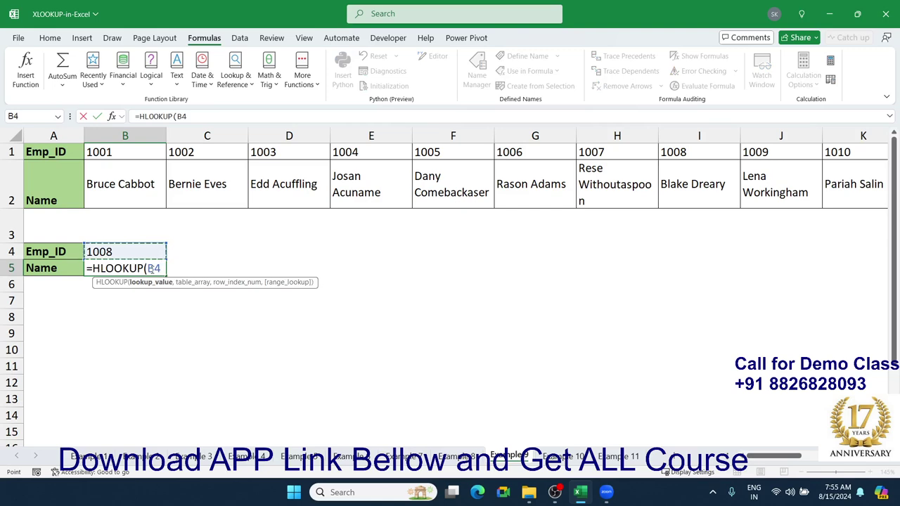
text(,)
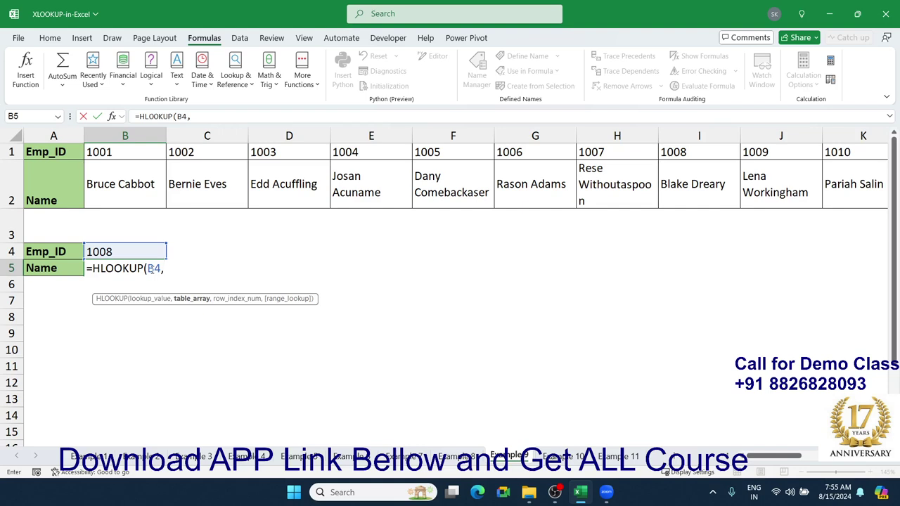
key(Up)
key(Up)
key(Up)
key(Up)
drag(11, 152, 12, 204)
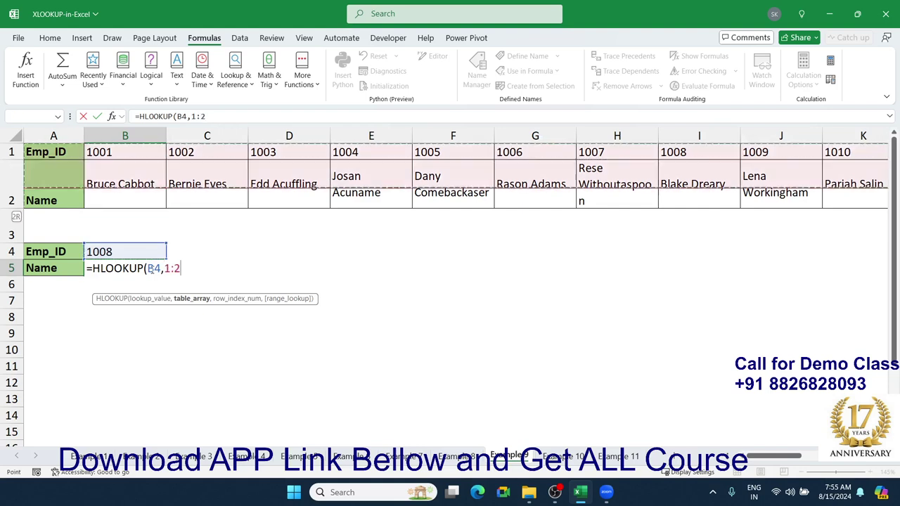
text(,2,)
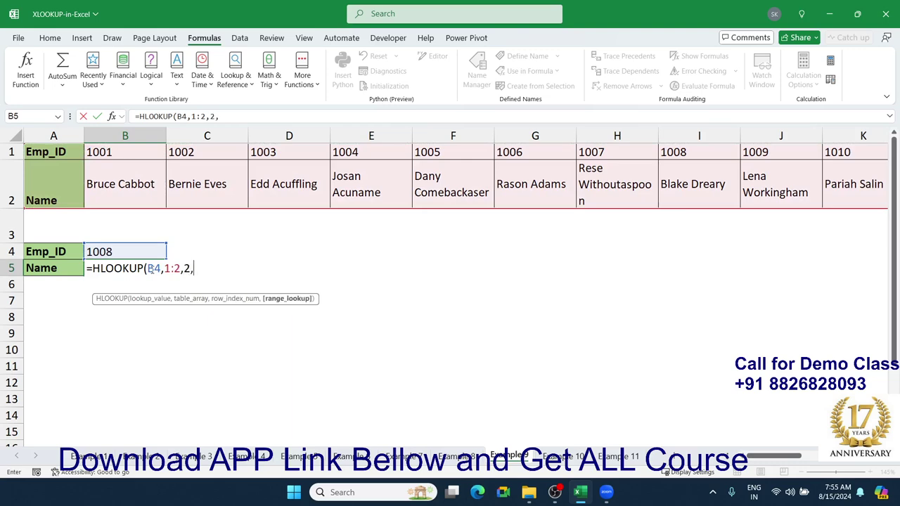
text(0)
key(Return)
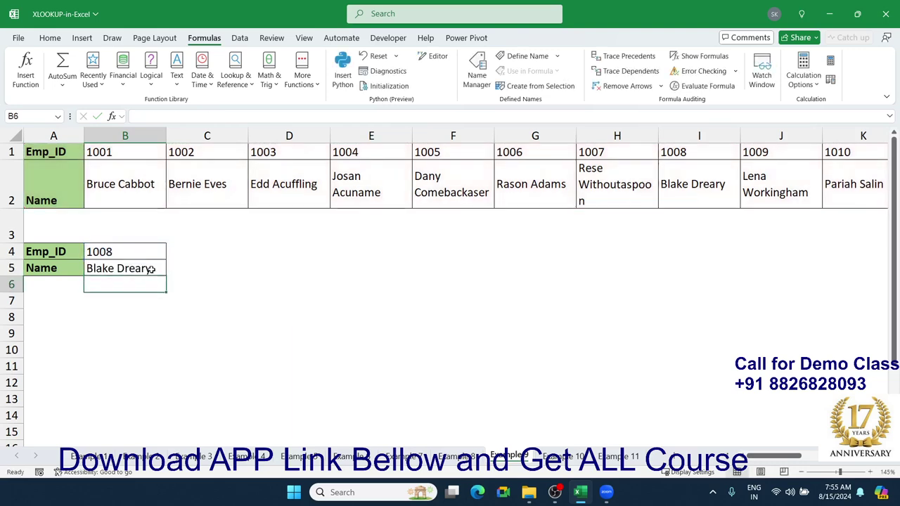
click(150, 269)
In C5, start an INDEX formula over the table array A1:W2
key(Right)
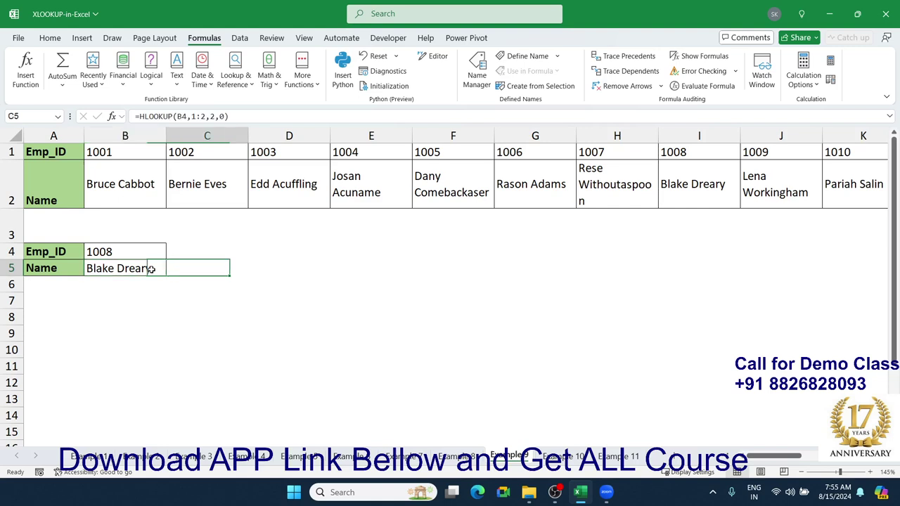
text(=m)
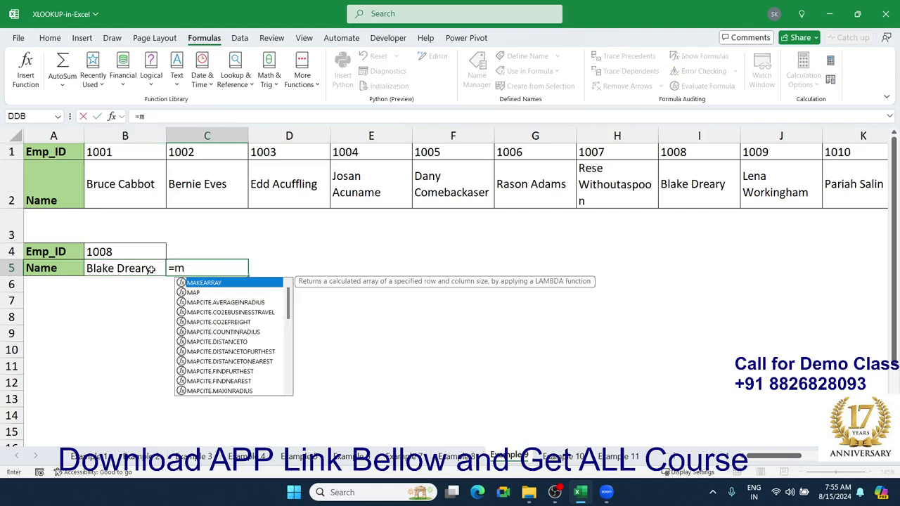
text(at)
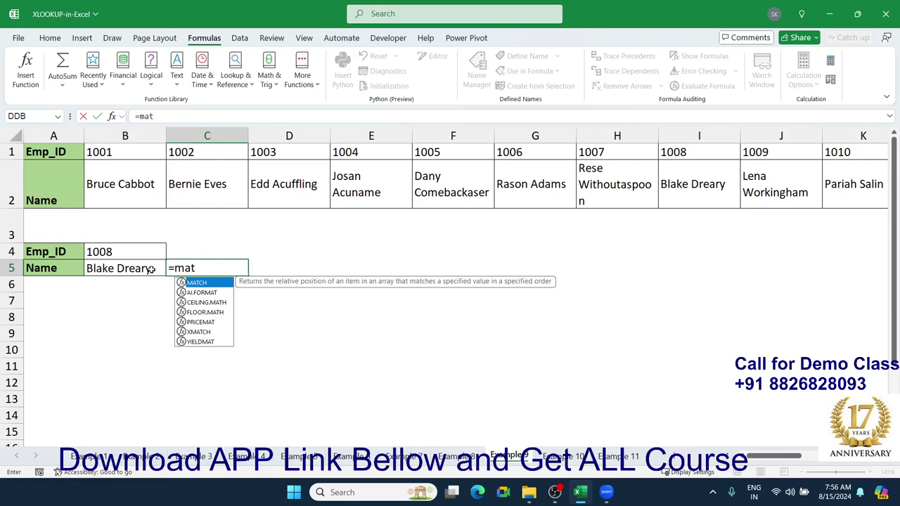
key(Tab)
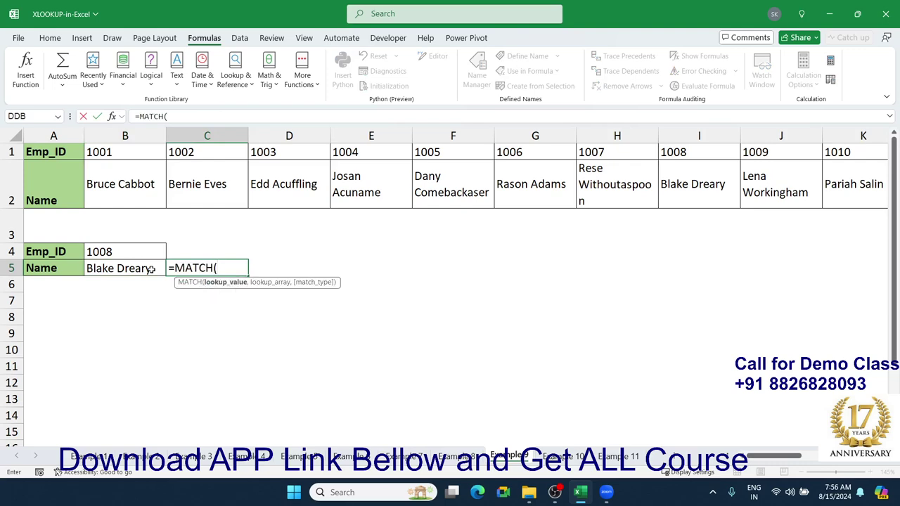
key(BackSpace)
key(BackSpace)
key(BackSpace)
key(BackSpace)
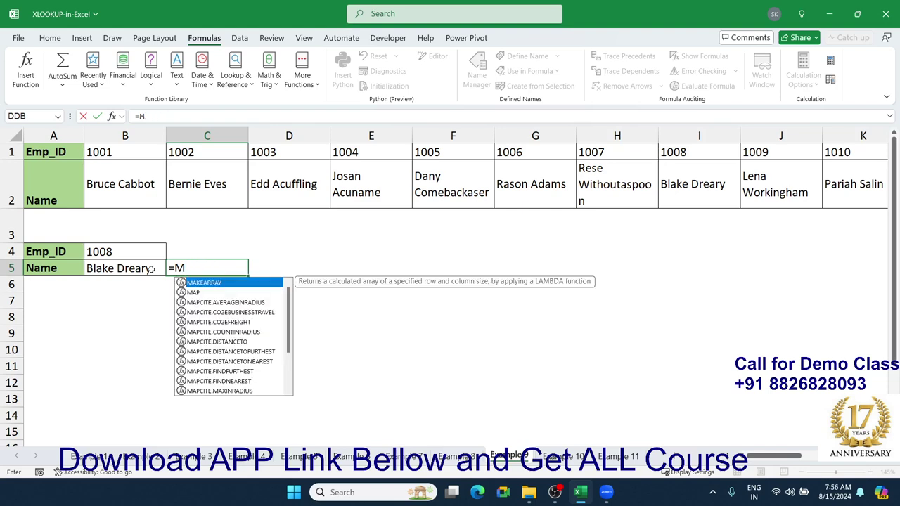
key(BackSpace)
text(ind)
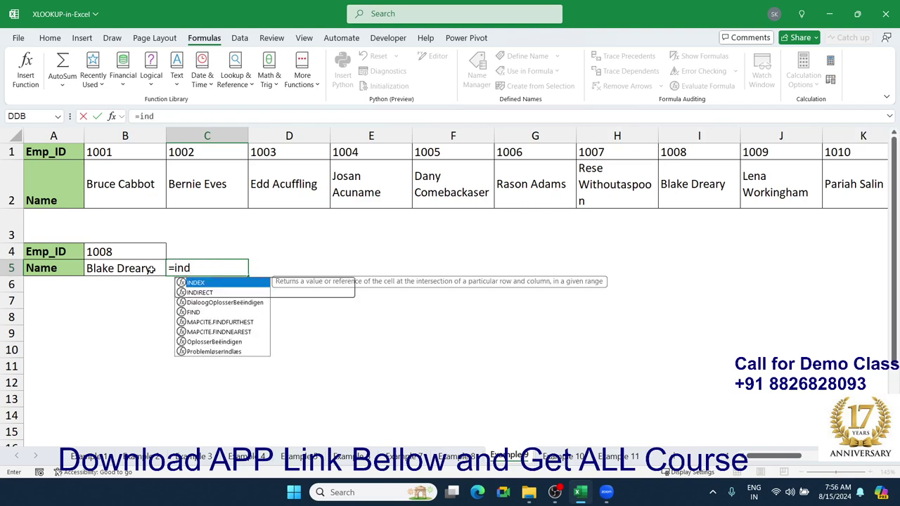
key(Tab)
key(Up)
key(Up)
key(Up)
key(Up)
key(Left)
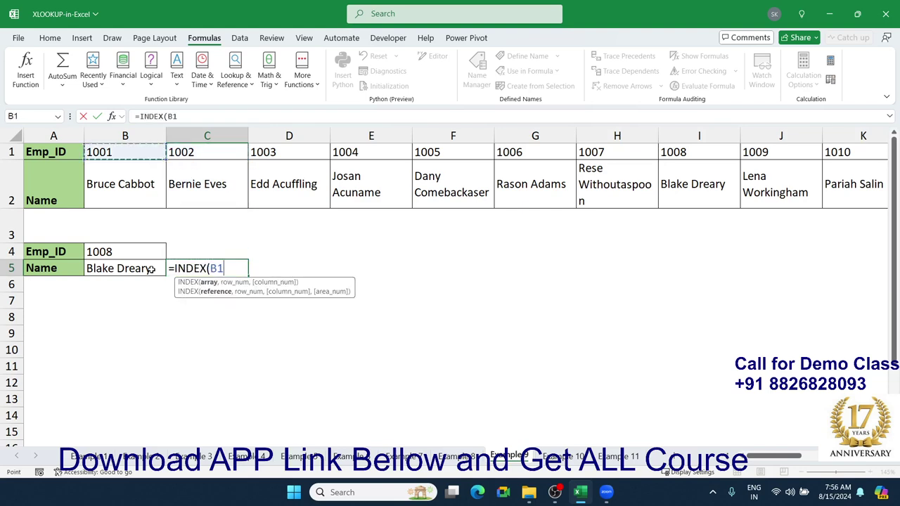
key(Left)
key(ctrl+shift+Right)
key(shift+Down)
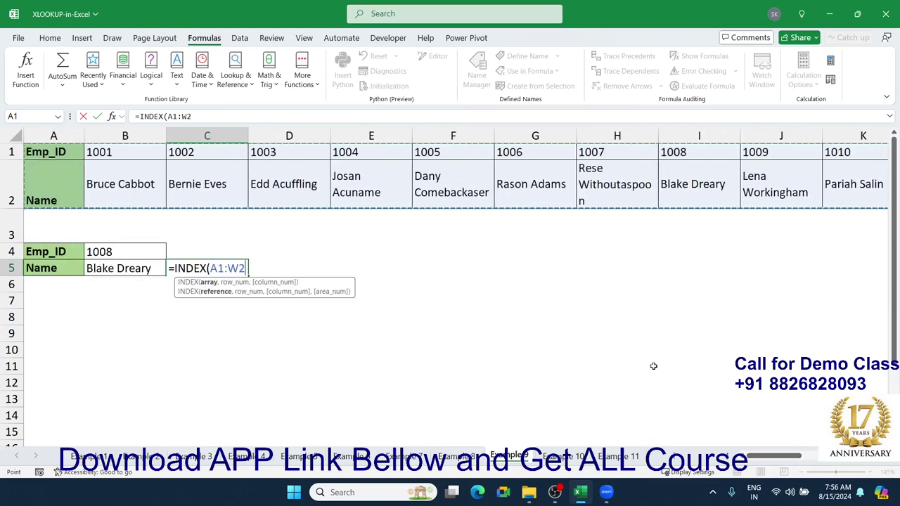
Complete it as =INDEX(A1:W2,2,MATCH(B4,A1:W1,0)) and accept the suggested correction
text(,)
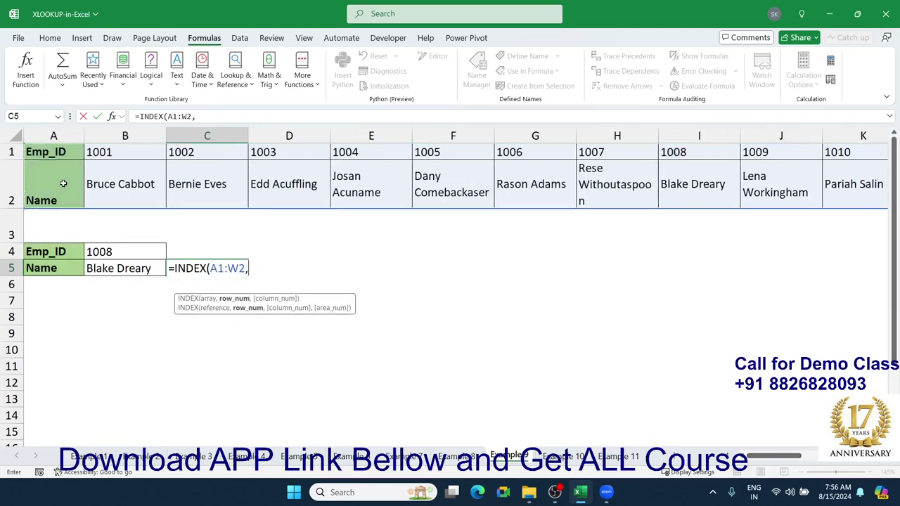
text(2)
text(,)
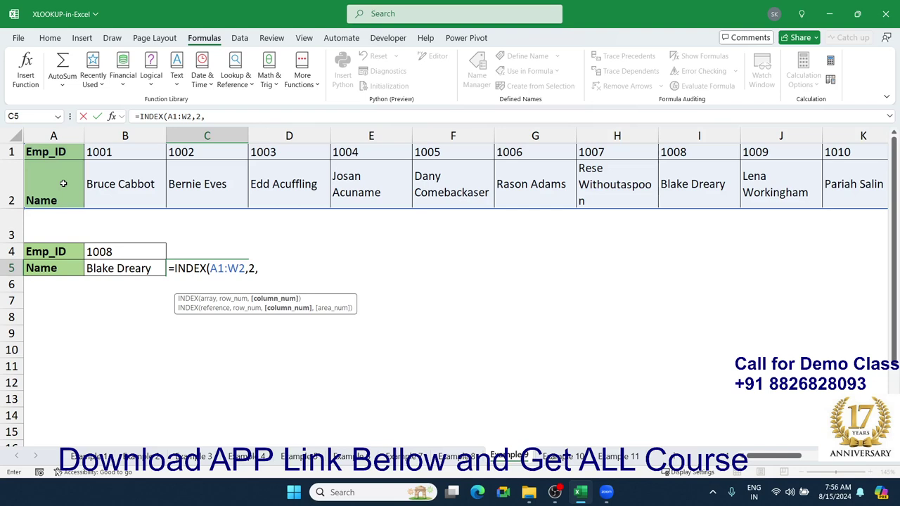
text(mat)
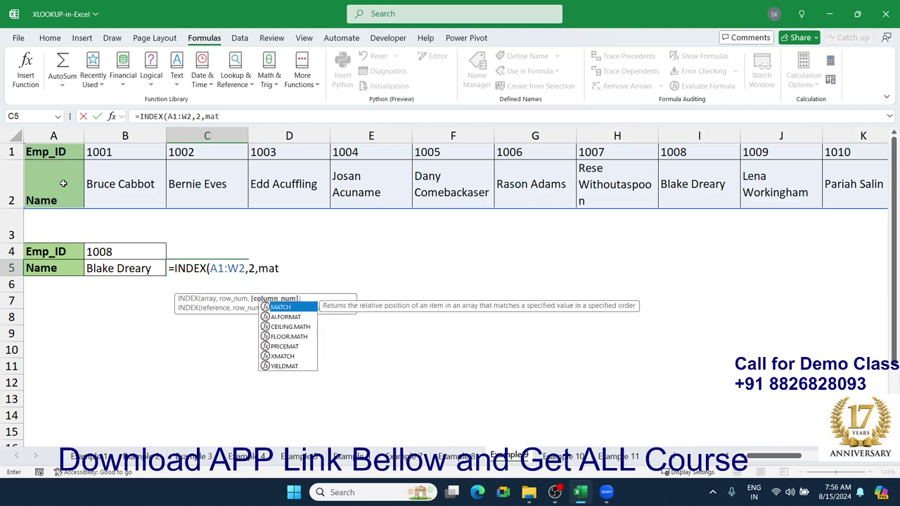
key(Tab)
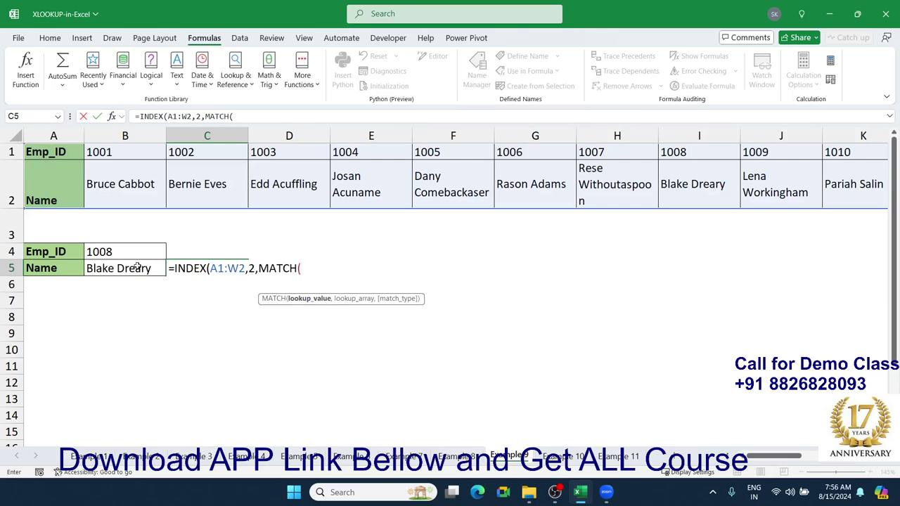
click(67, 268)
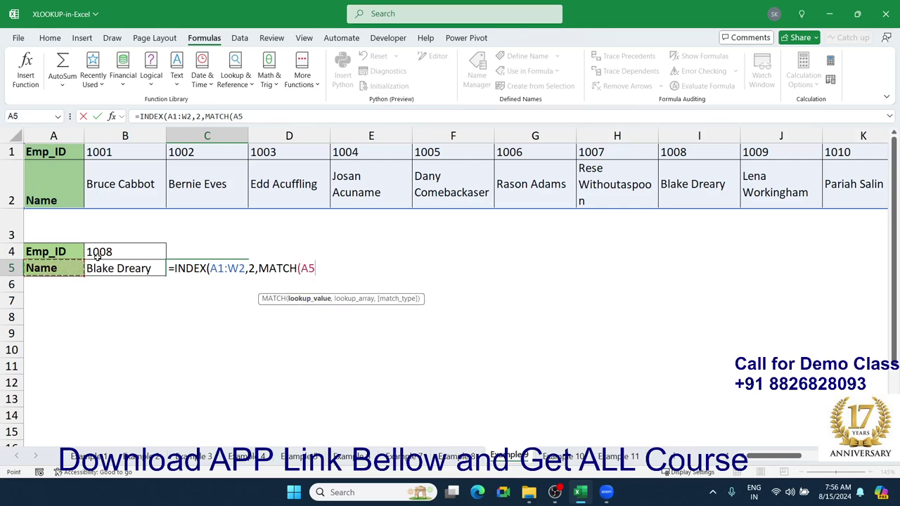
click(110, 251)
text(,)
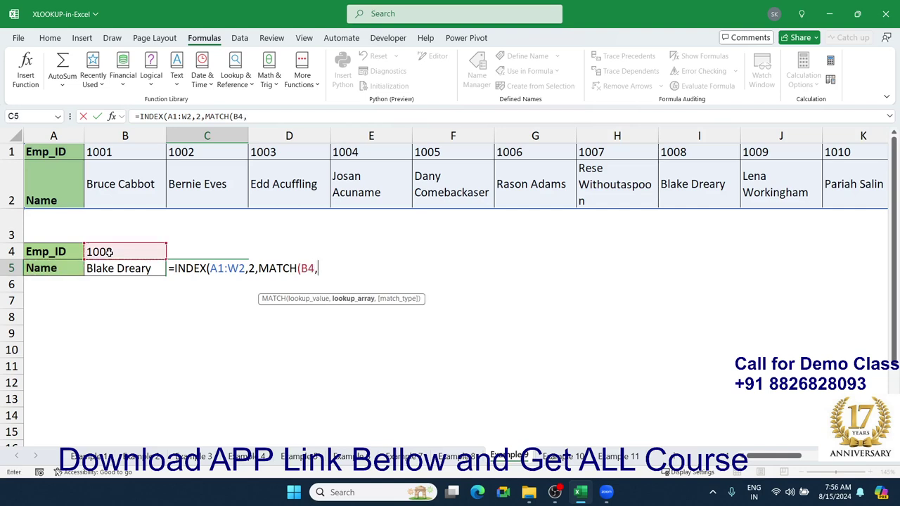
click(33, 151)
key(ctrl+shift+Right)
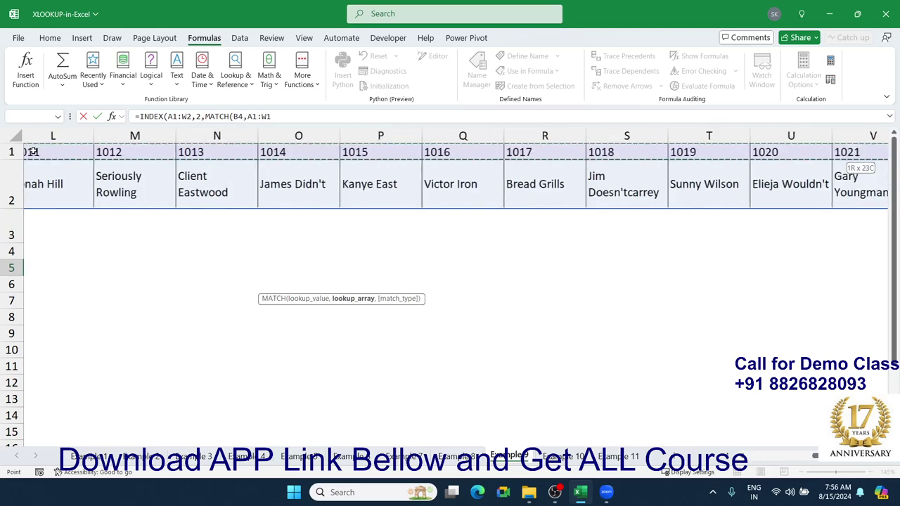
text(,0)
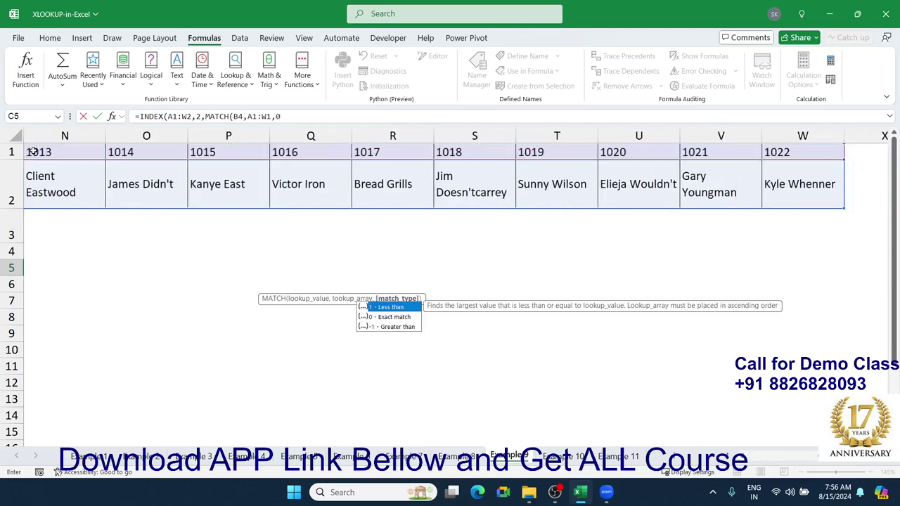
text())
key(Return)
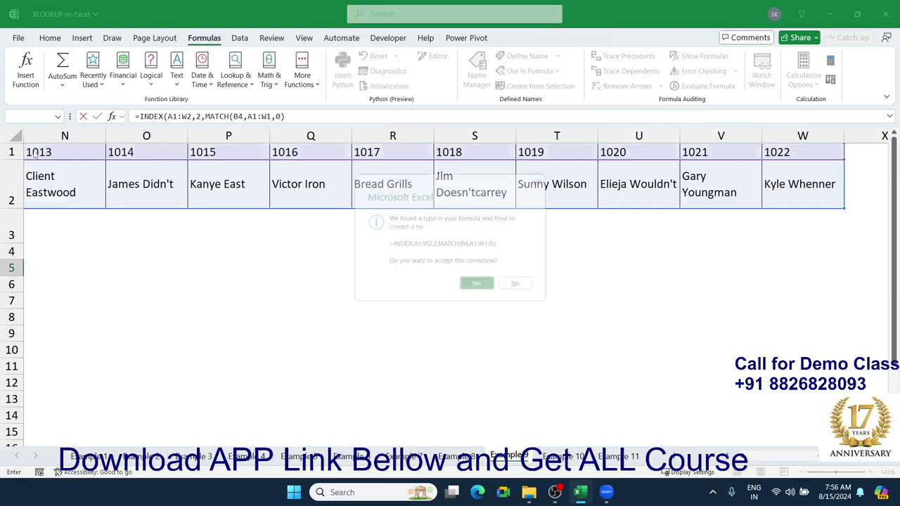
key(Return)
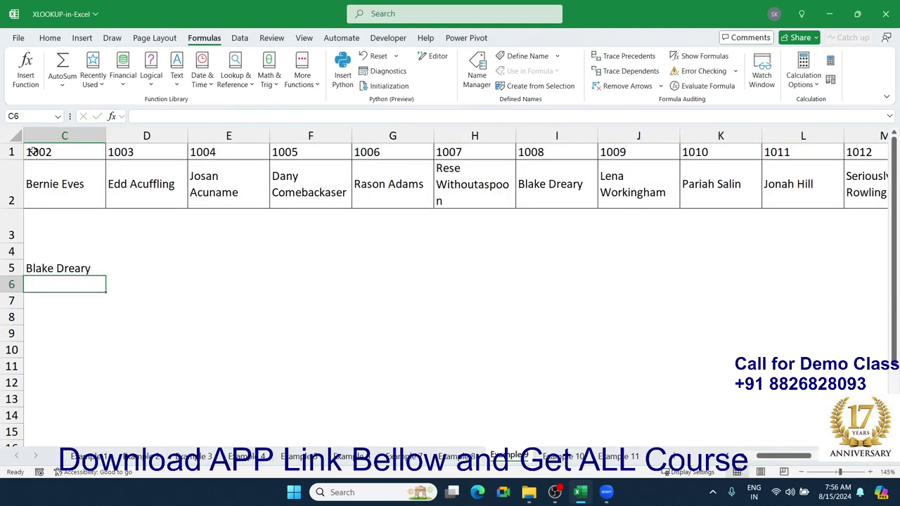
key(Left)
key(Left)
Review the HLOOKUP formula in B5 and the INDEX/MATCH formula in C5
key(Up)
key(Right)
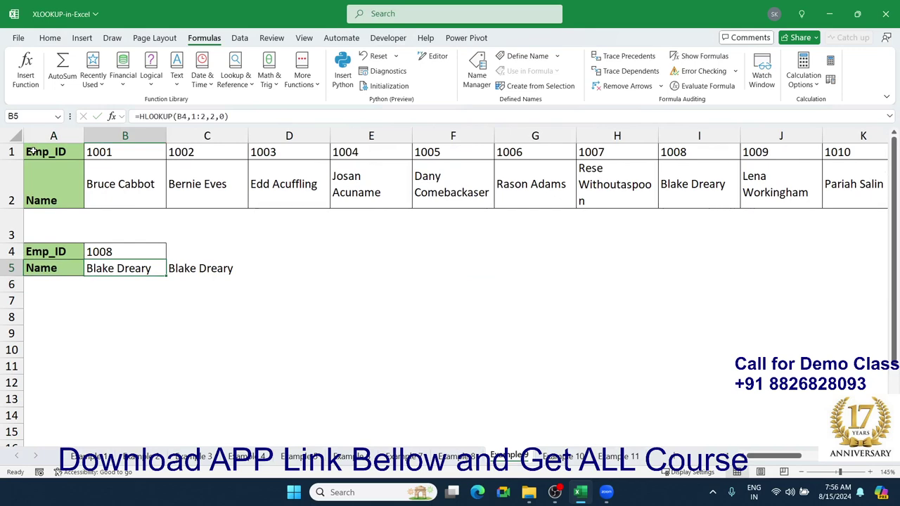
key(Right)
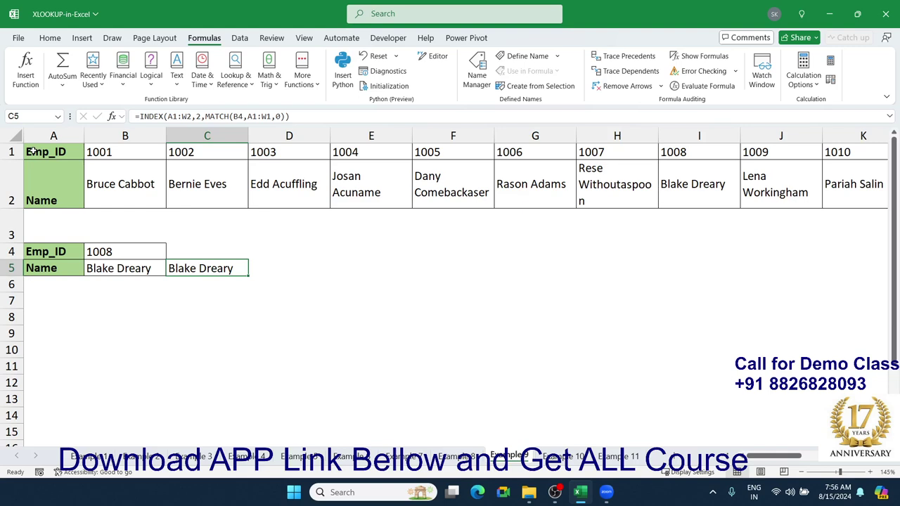
key(Left)
key(Down)
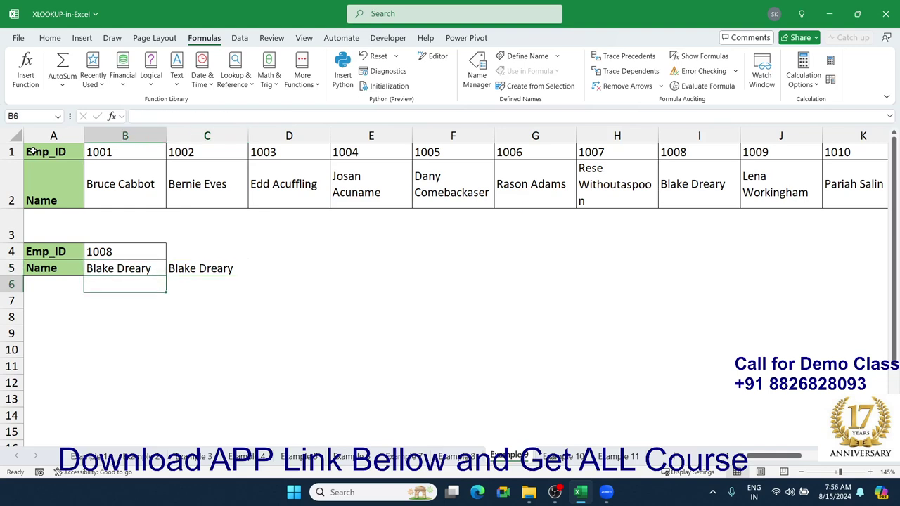
key(Down)
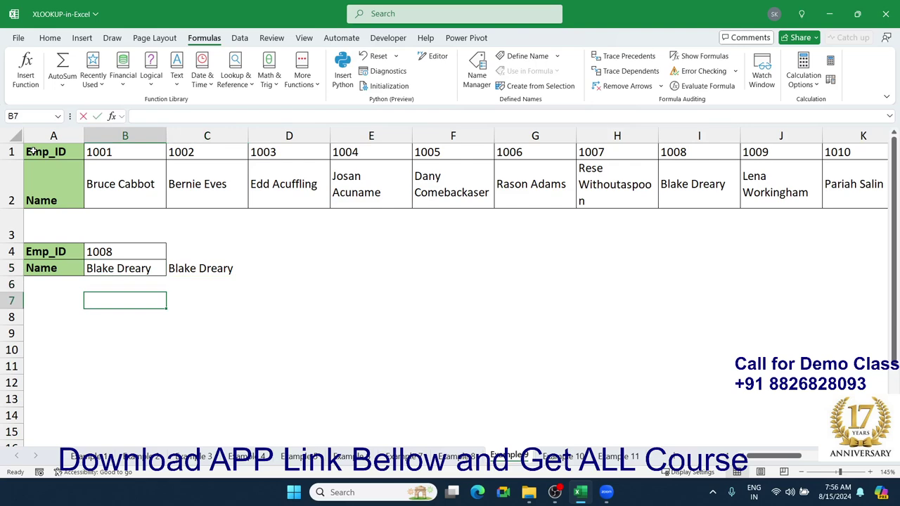
text(=xl)
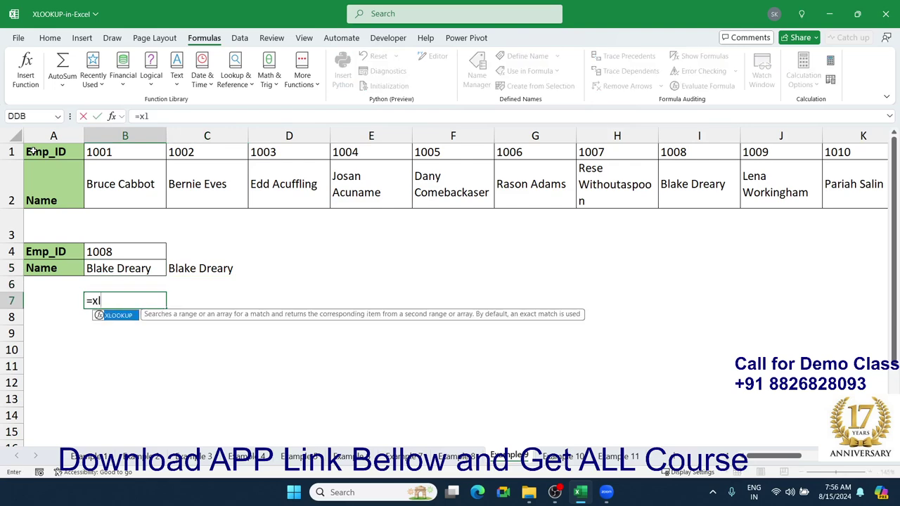
key(Tab)
key(Up)
key(Up)
key(Up)
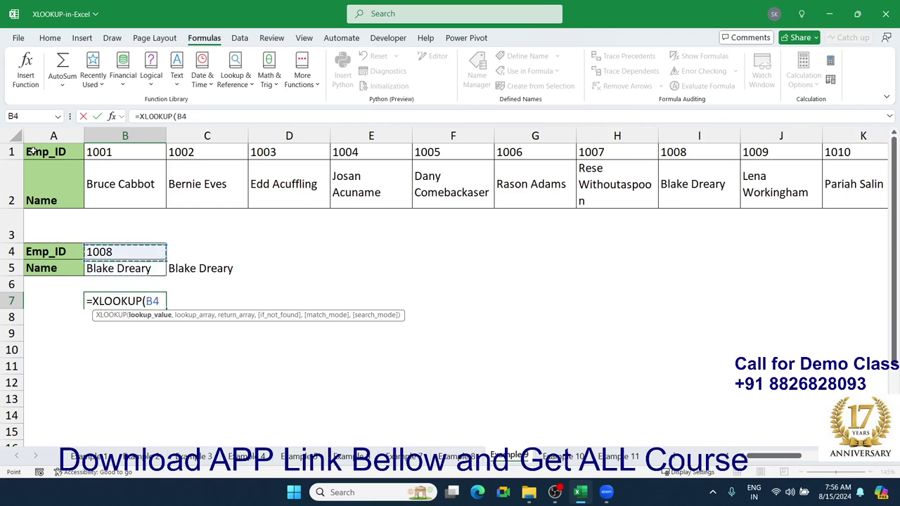
text(,)
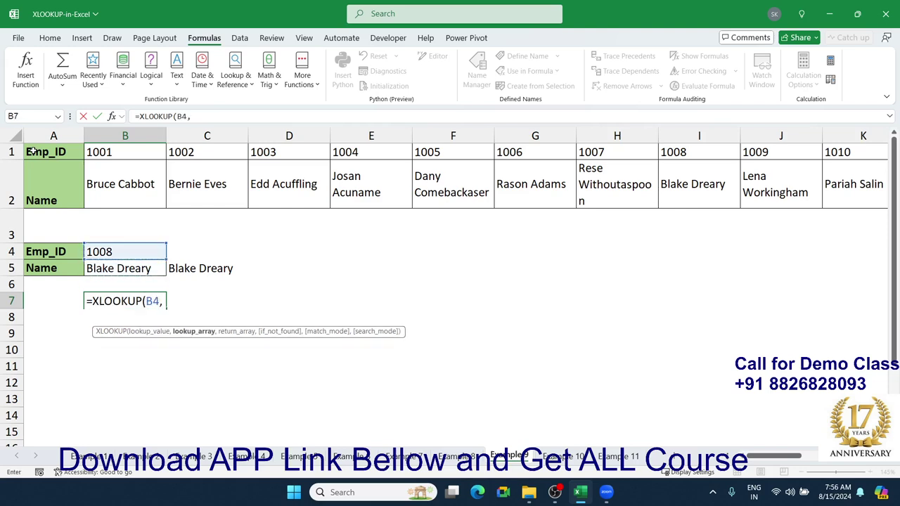
key(Up)
key(Up)
key(Up)
key(Up)
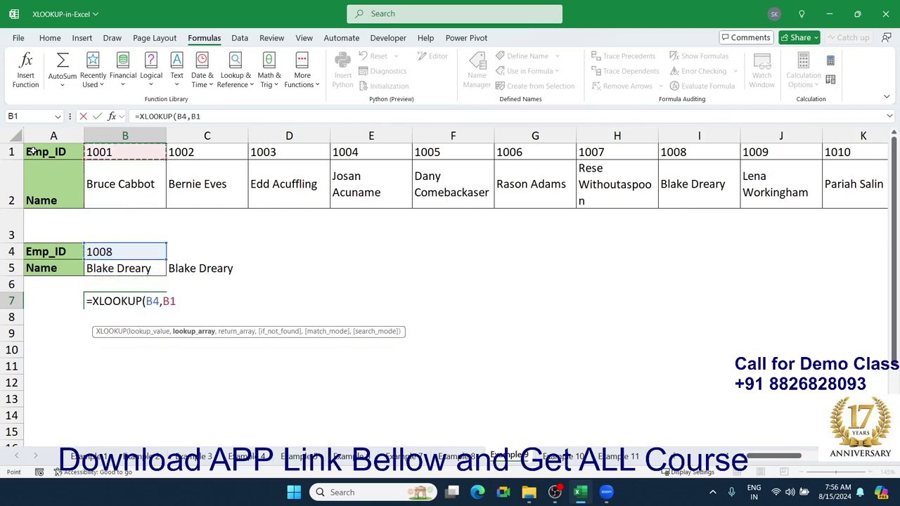
key(shift+space)
text(,)
key(Up)
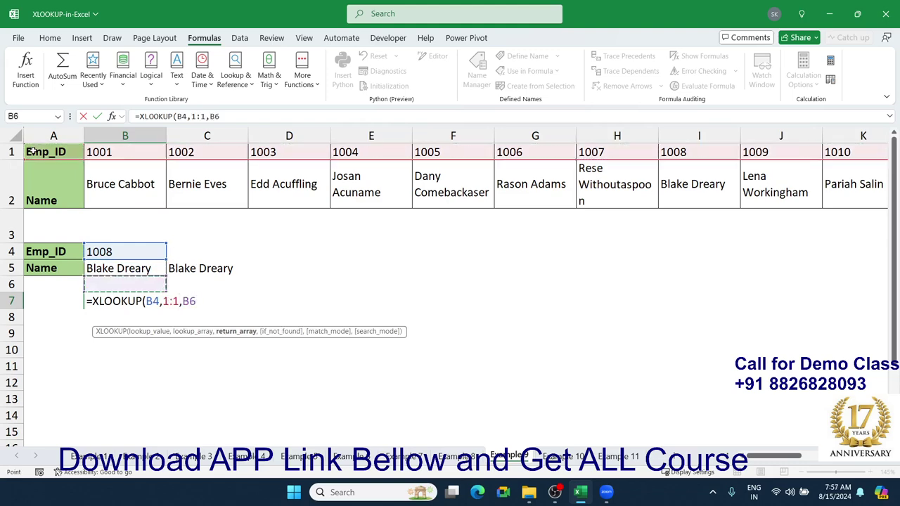
key(Up)
key(Up)
key(Up)
key(Up)
key(shift+space)
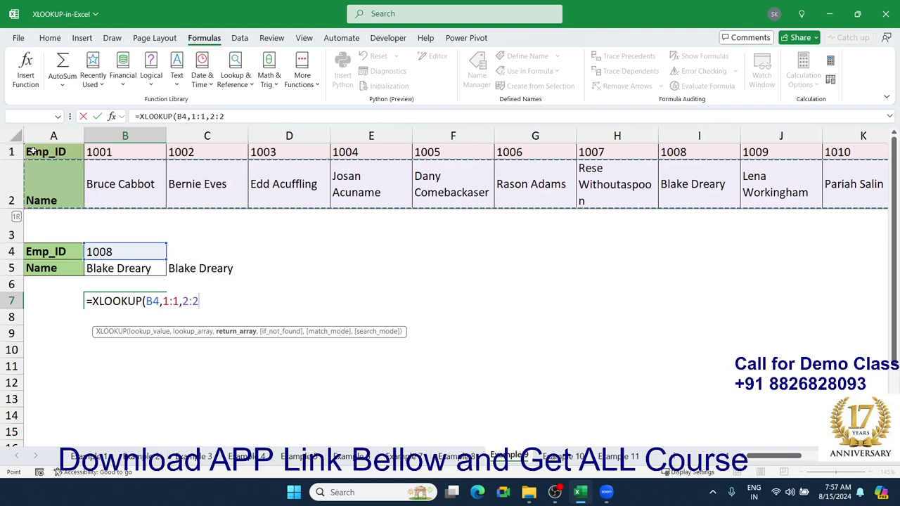
key(Return)
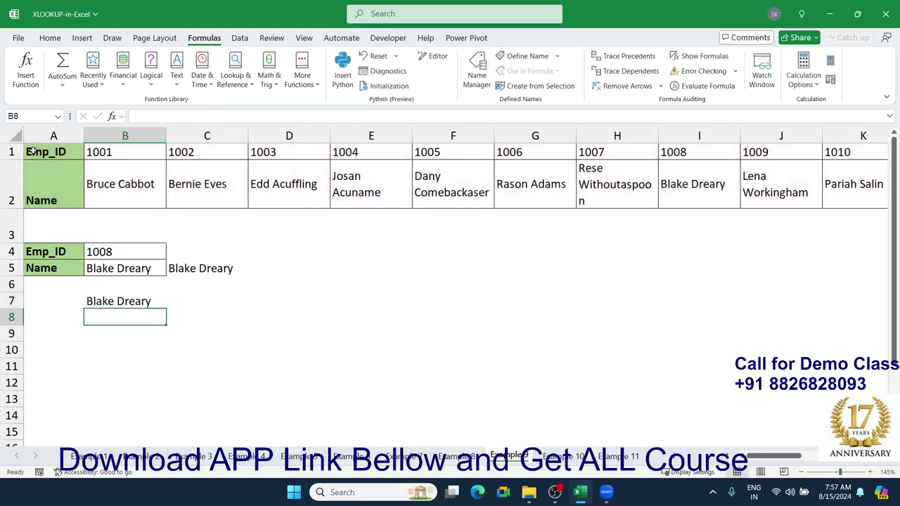
key(Up)
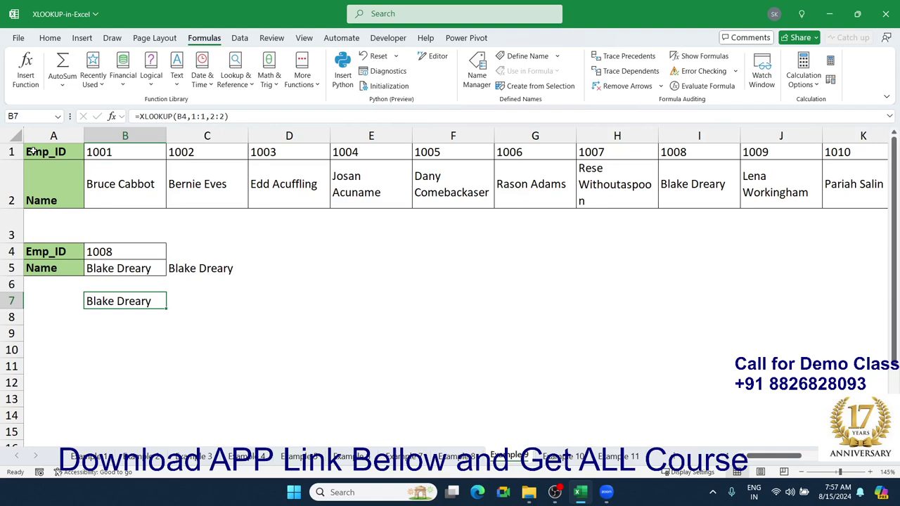
key(Right)
key(Right)
key(Right)
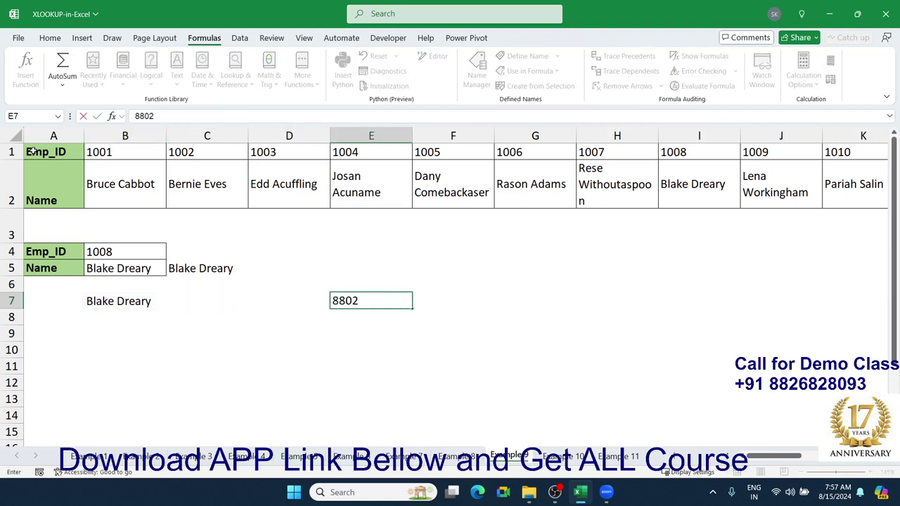
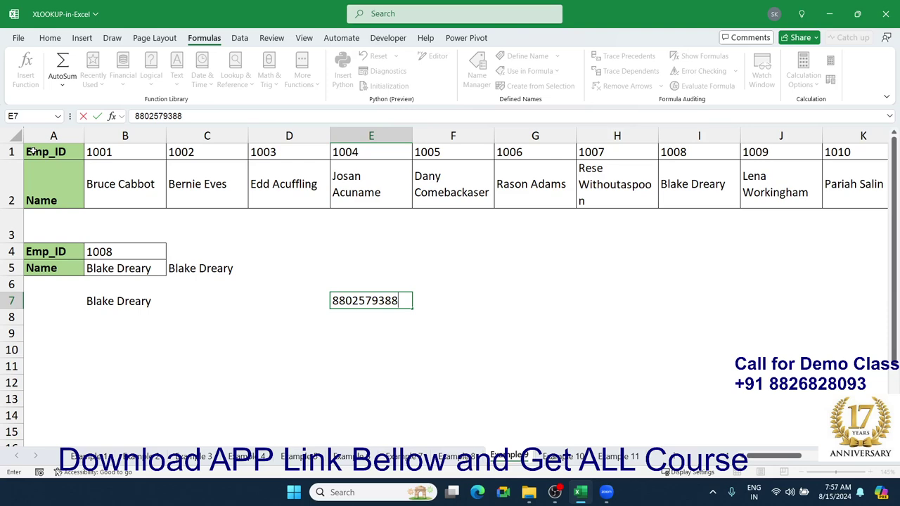
key(Escape)
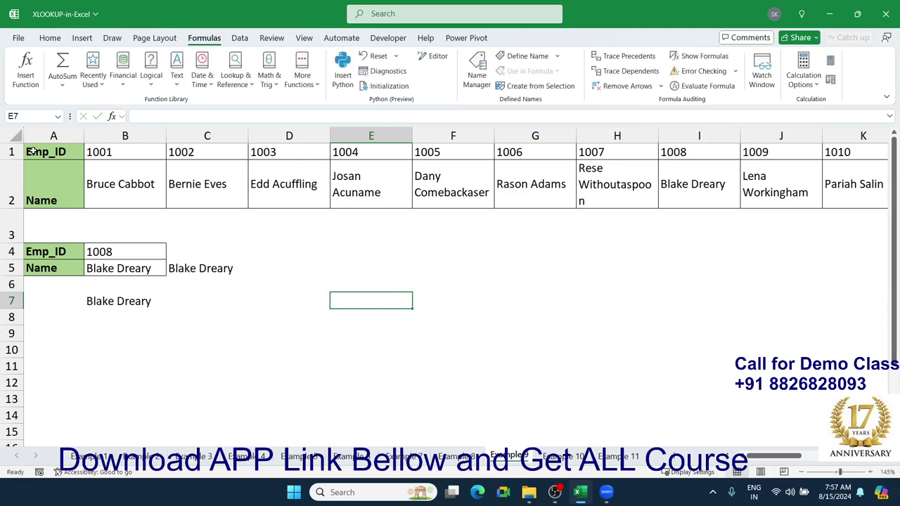